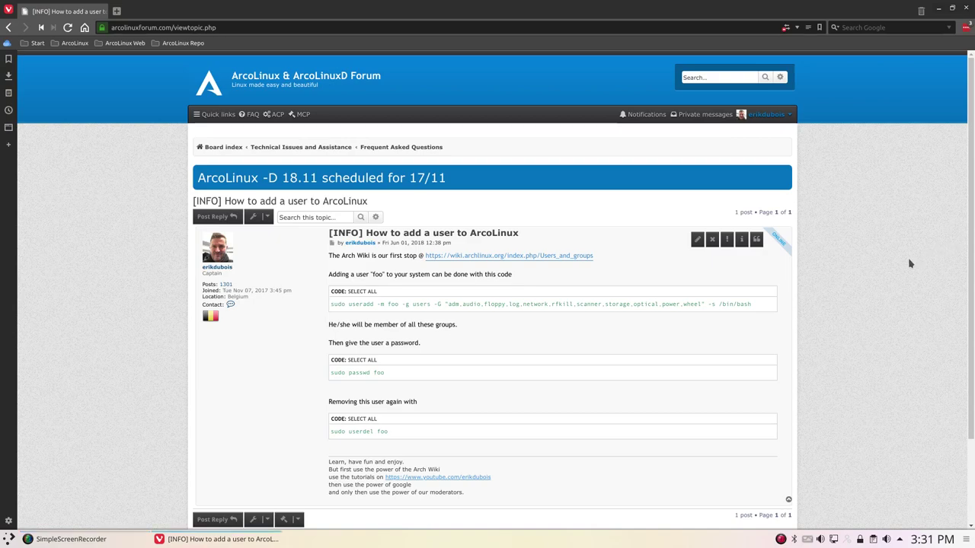
Open a terminal window, move it to the screen centre, then close it again
{"action": "key", "text": "ctrl+alt+t"}
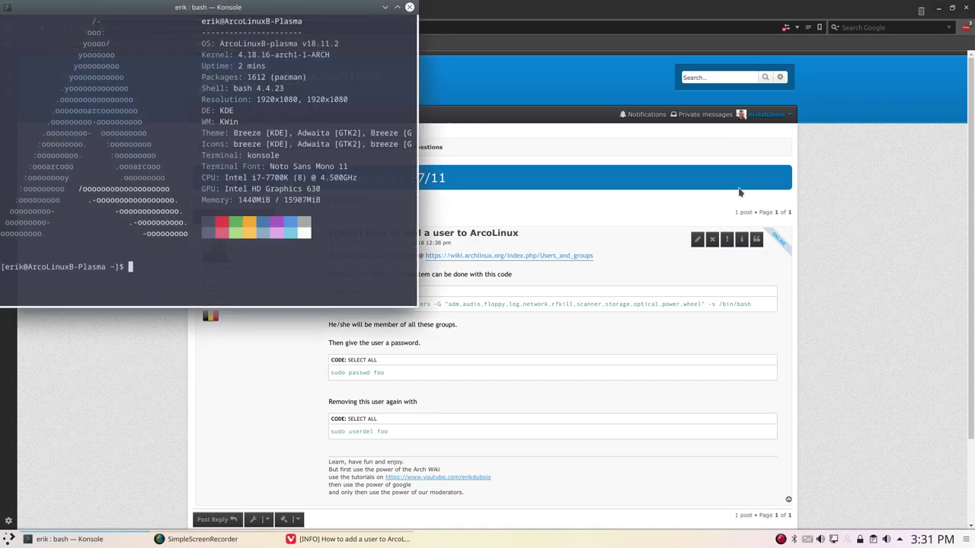
{"action": "left_click_drag", "start_coordinate": [312, 16], "coordinate": [642, 210]}
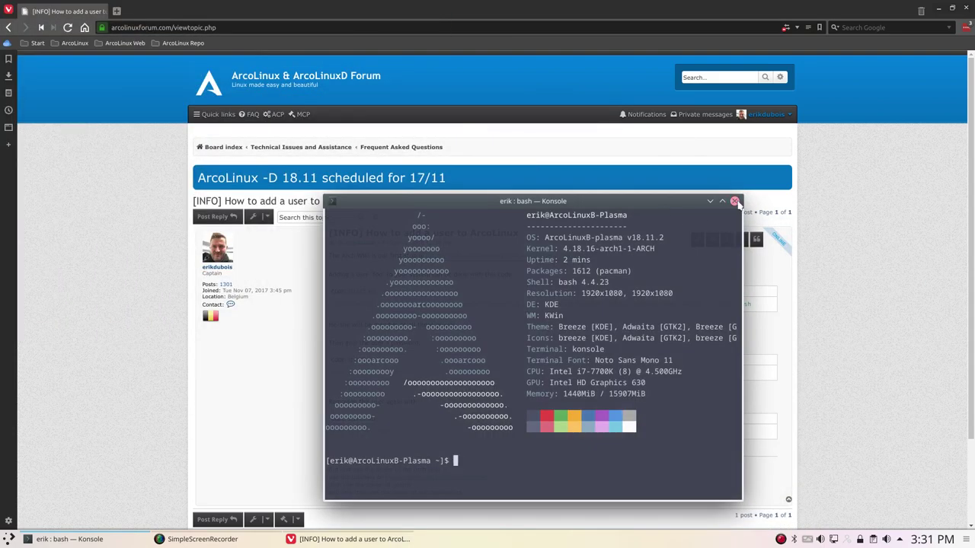
{"action": "left_click", "coordinate": [734, 202]}
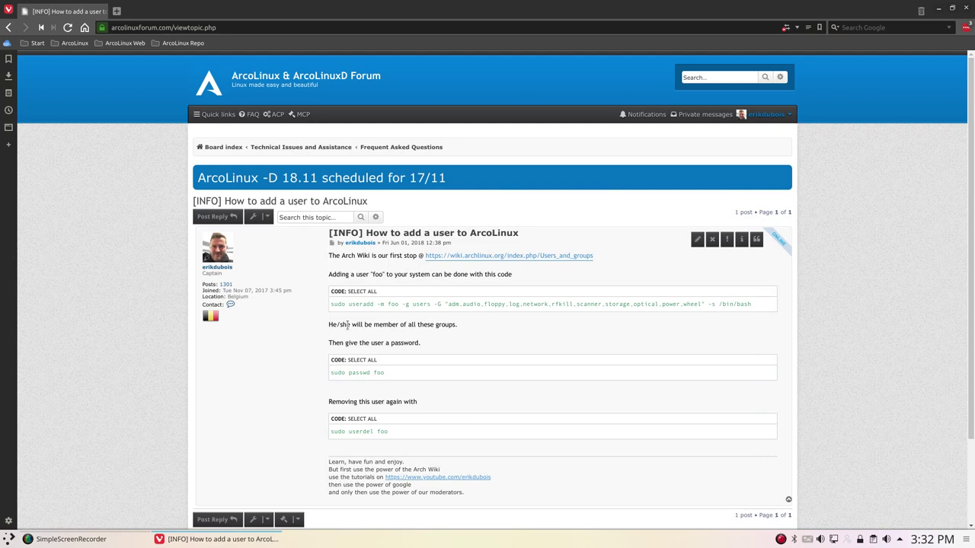
Select the useradd command line and the word foo in the useradd and passwd commands
{"action": "left_click_drag", "start_coordinate": [332, 304], "coordinate": [769, 305]}
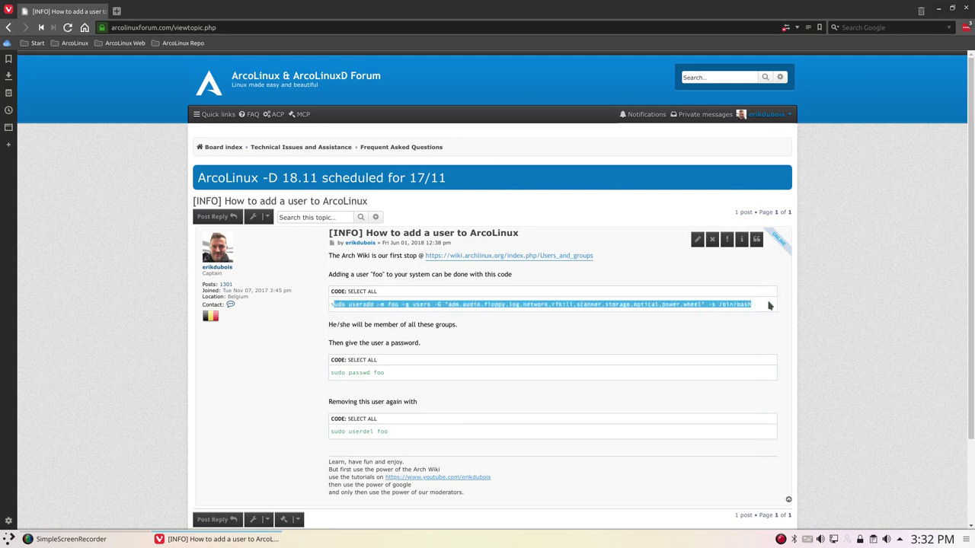
{"action": "left_click", "coordinate": [402, 374]}
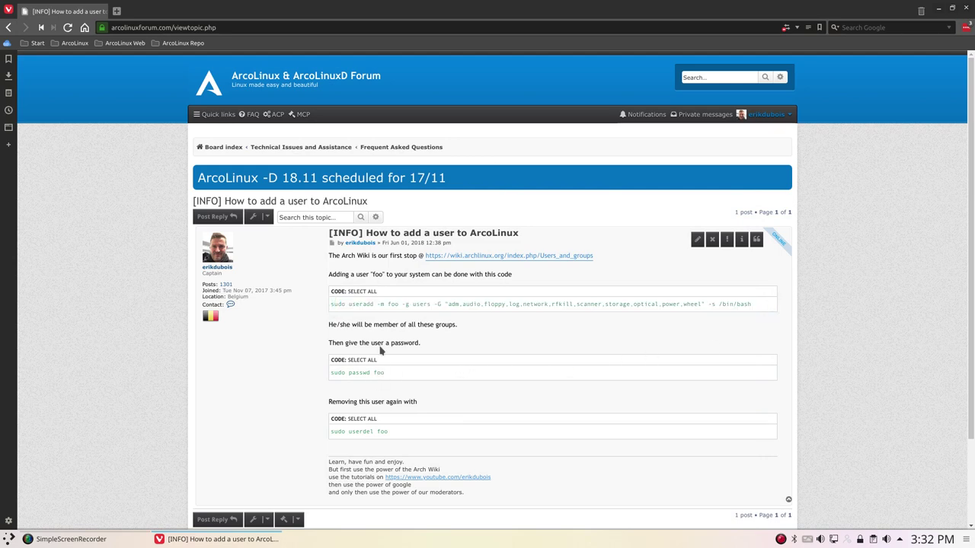
{"action": "double_click", "coordinate": [393, 304]}
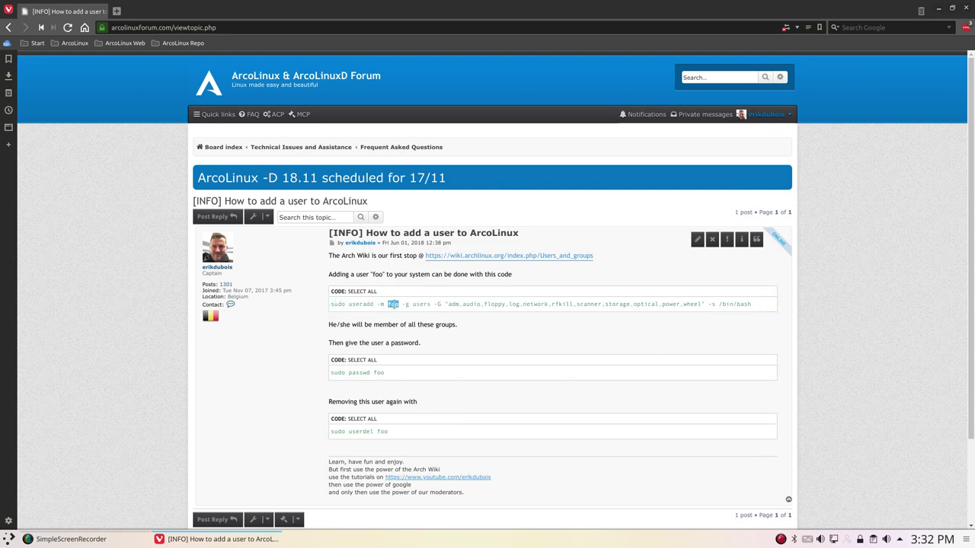
{"action": "double_click", "coordinate": [379, 373]}
Minimize the browser and launch User Manager by searching 'user' in the application launcher
{"action": "left_click", "coordinate": [942, 9]}
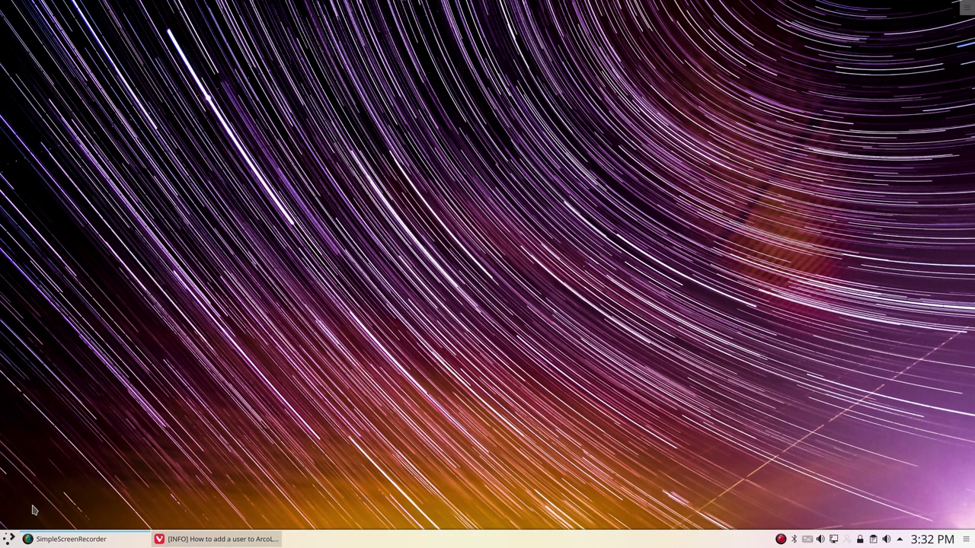
{"action": "left_click", "coordinate": [6, 540]}
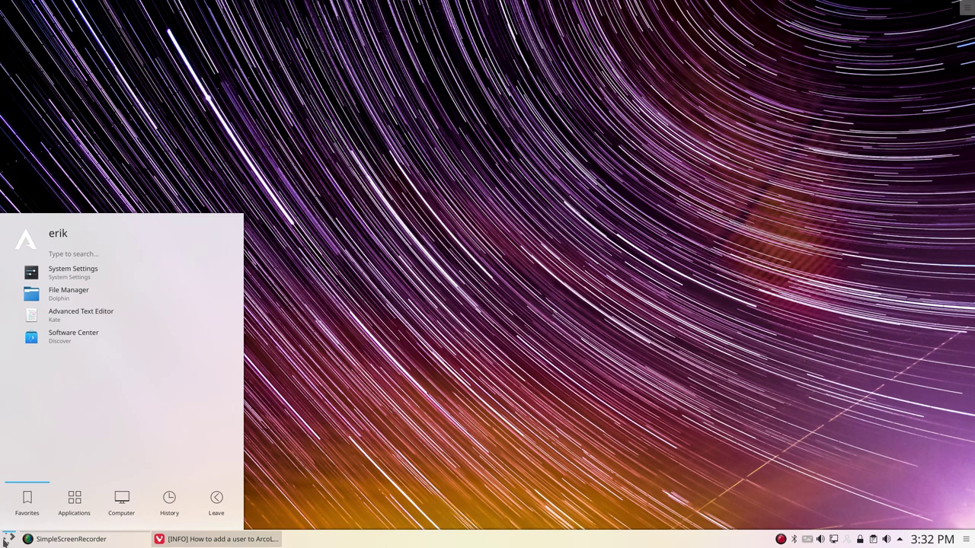
{"action": "type", "text": "user"}
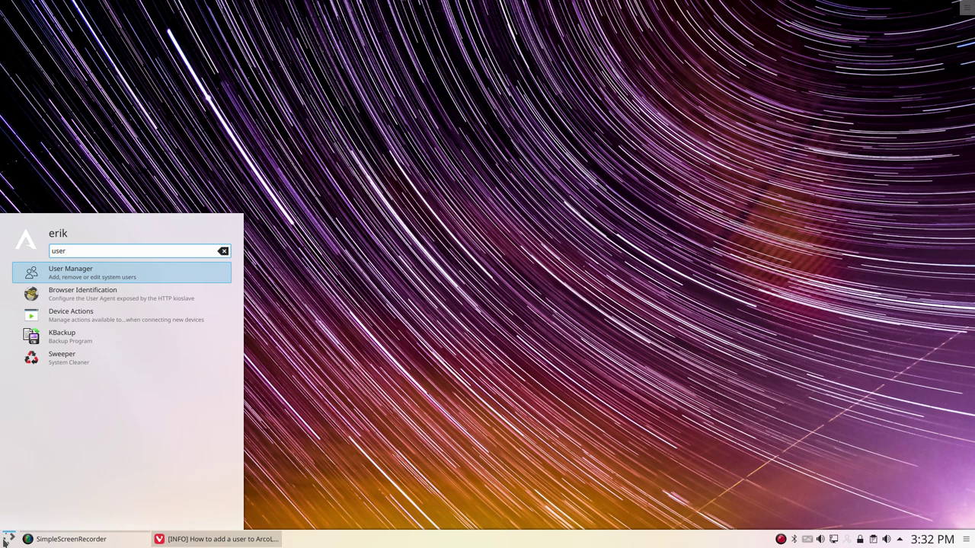
{"action": "key", "text": "Return"}
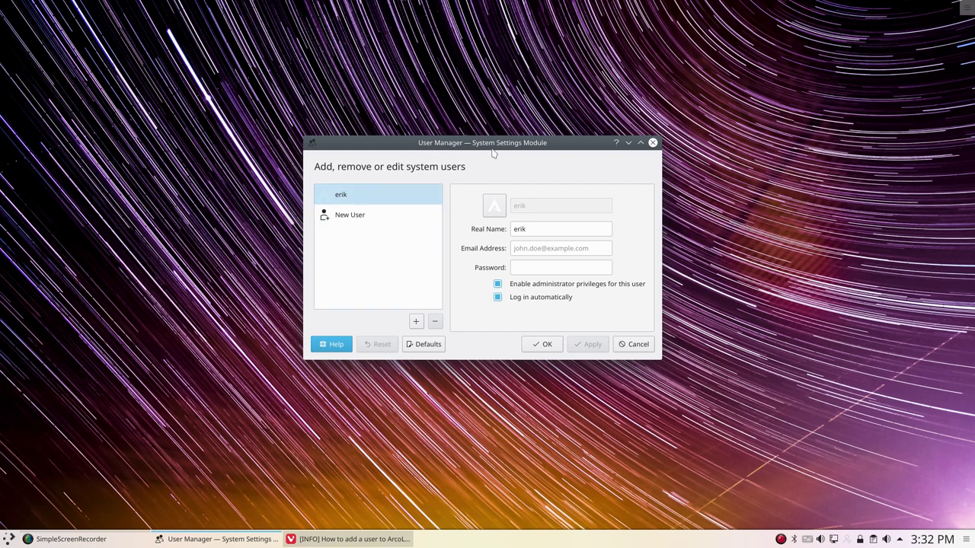
Add a new user with username 'john' and fill in the user's real name
{"action": "left_click", "coordinate": [358, 215]}
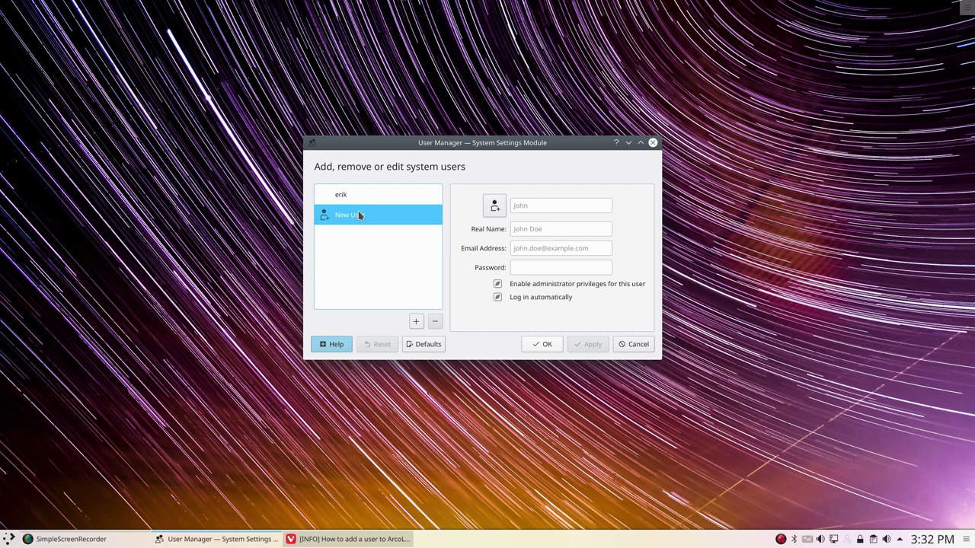
{"action": "left_click", "coordinate": [548, 205]}
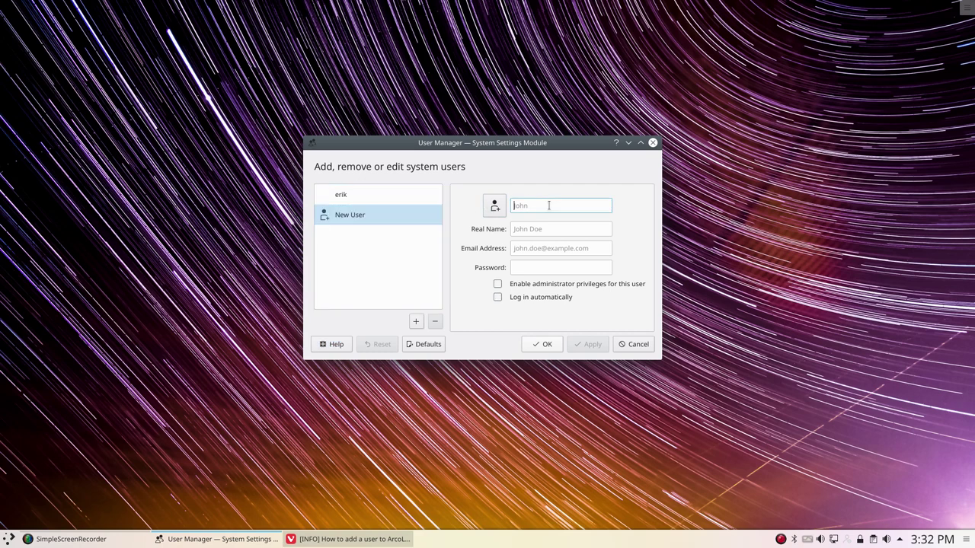
{"action": "type", "text": "john"}
{"action": "key", "text": "Tab"}
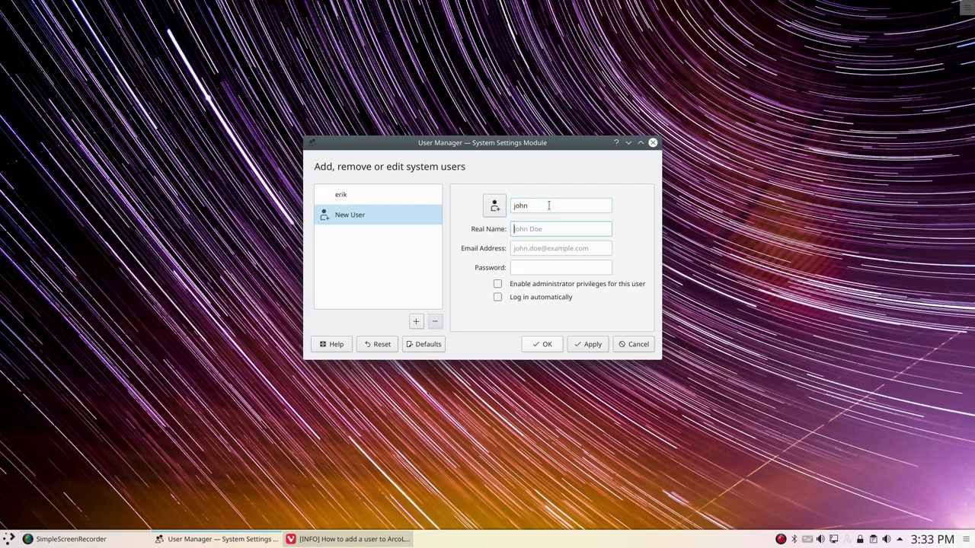
{"action": "type", "text": "John doe"}
Start entering the new user's e-mail address, correcting mistyped letters
{"action": "left_click", "coordinate": [562, 249]}
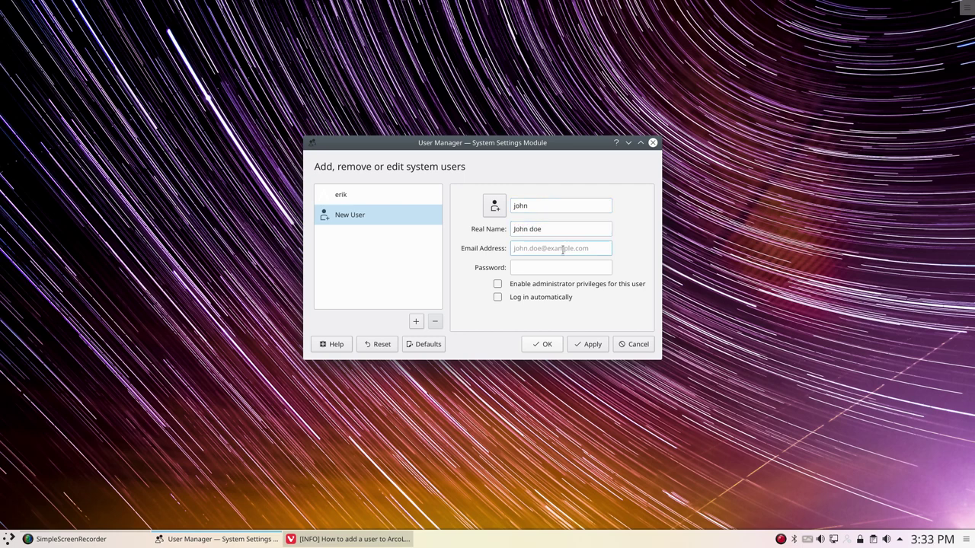
{"action": "type", "text": "john"}
{"action": "type", "text": ".doe"}
{"action": "type", "text": "@exp"}
{"action": "key", "text": "BackSpace"}
{"action": "type", "text": "xample.com"}
{"action": "key", "text": "BackSpace"}
{"action": "key", "text": "BackSpace"}
{"action": "key", "text": "BackSpace"}
{"action": "key", "text": "BackSpace"}
Complete the e-mail address and enter a first password in both password fields
{"action": "type", "text": "com"}
{"action": "left_click", "coordinate": [543, 268]}
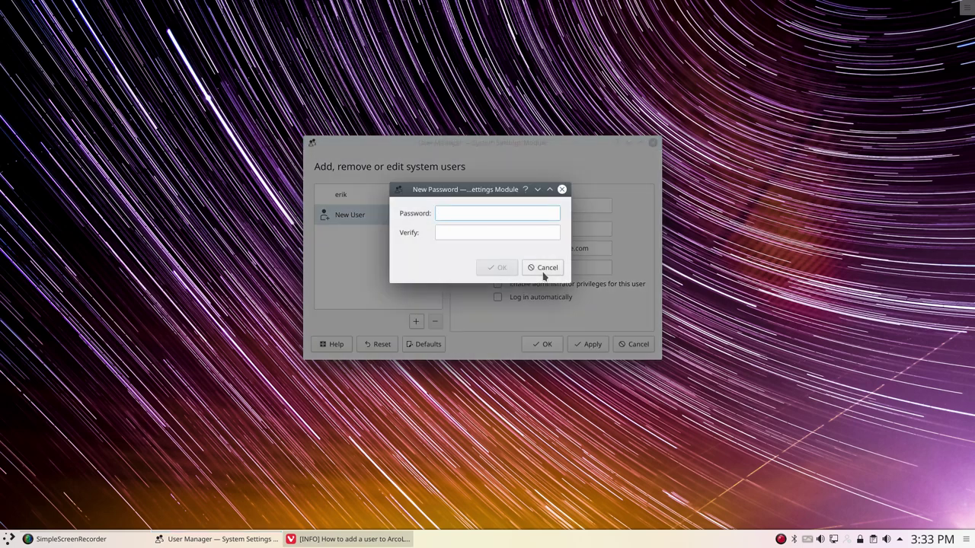
{"action": "type", "text": "test"}
{"action": "key", "text": "Tab"}
{"action": "type", "text": "test"}
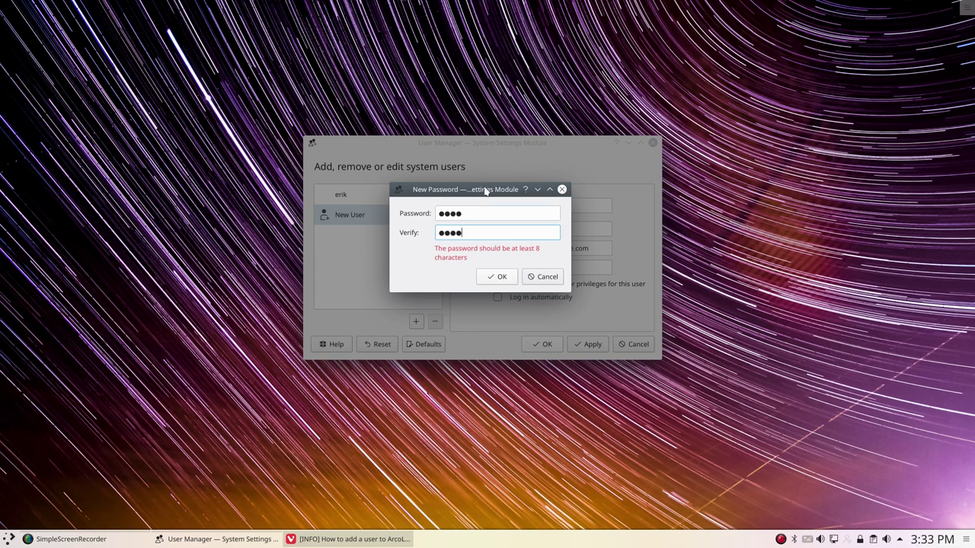
Lengthen the password and its verification to make it stronger
{"action": "mouse_move", "coordinate": [485, 190]}
{"action": "left_mouse_down"}
{"action": "mouse_move", "coordinate": [612, 182]}
{"action": "mouse_move", "coordinate": [531, 186]}
{"action": "mouse_move", "coordinate": [495, 206]}
{"action": "left_mouse_up"}
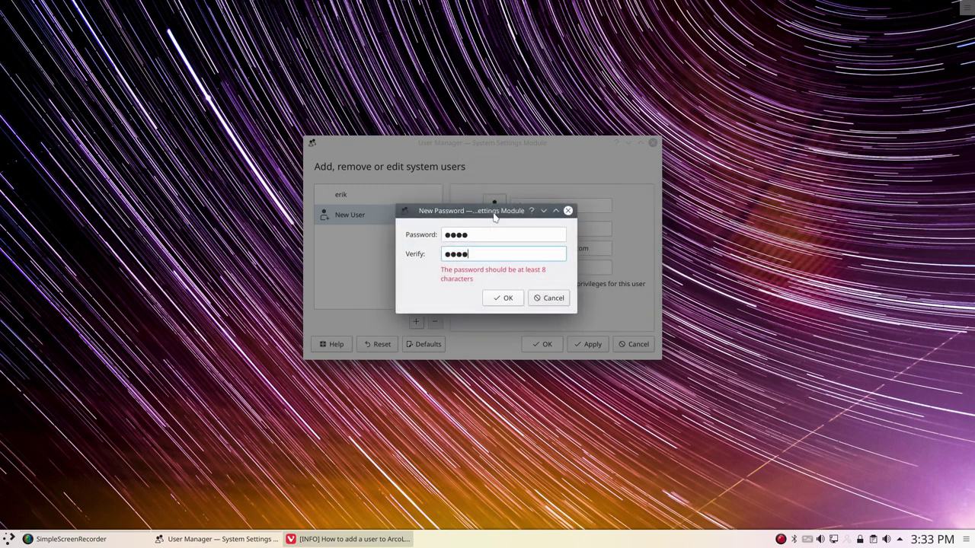
{"action": "left_click", "coordinate": [486, 234]}
{"action": "type", "text": "1234"}
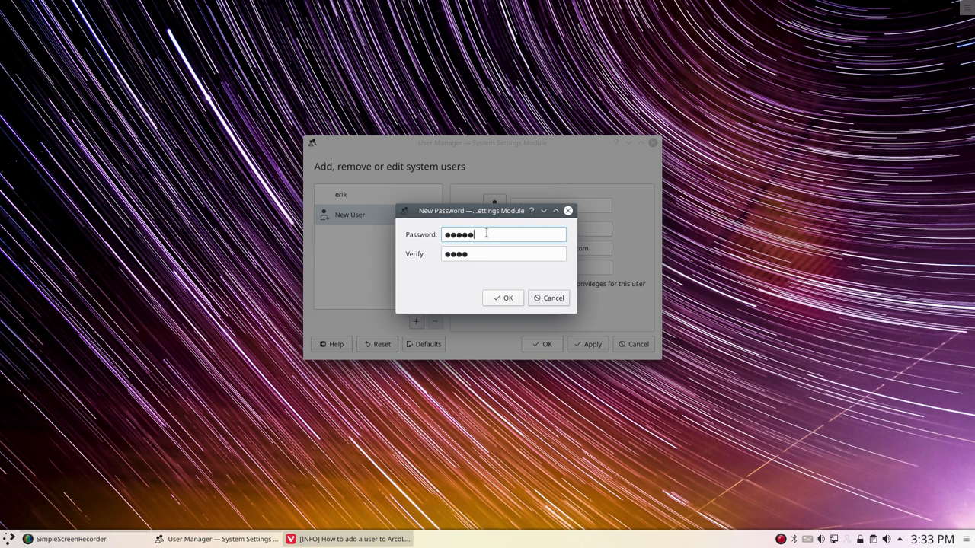
{"action": "key", "text": "Tab"}
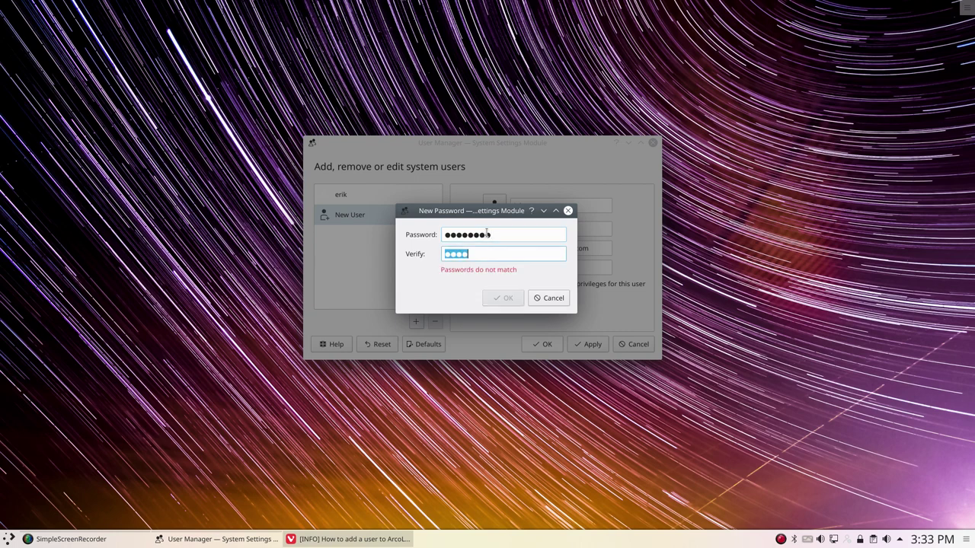
{"action": "type", "text": "12341234"}
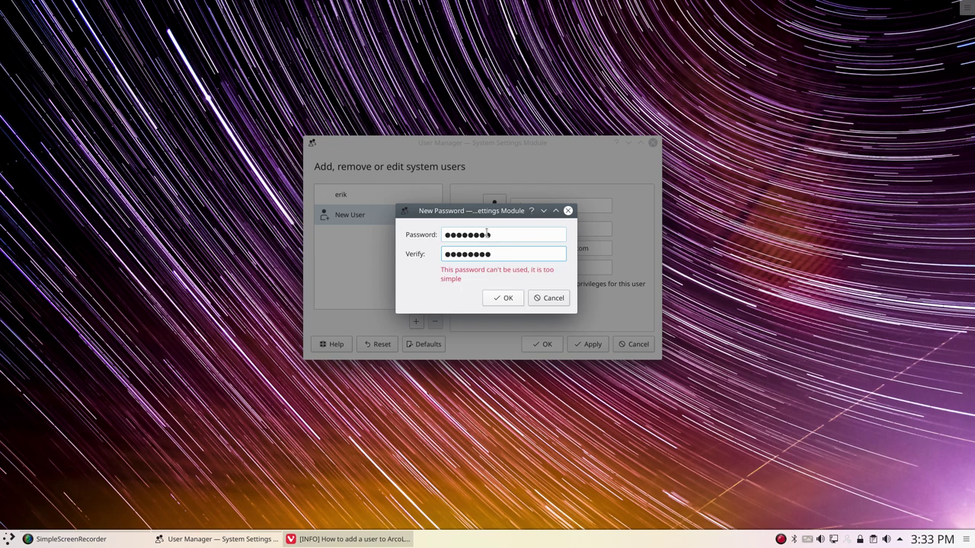
{"action": "left_click", "coordinate": [498, 237]}
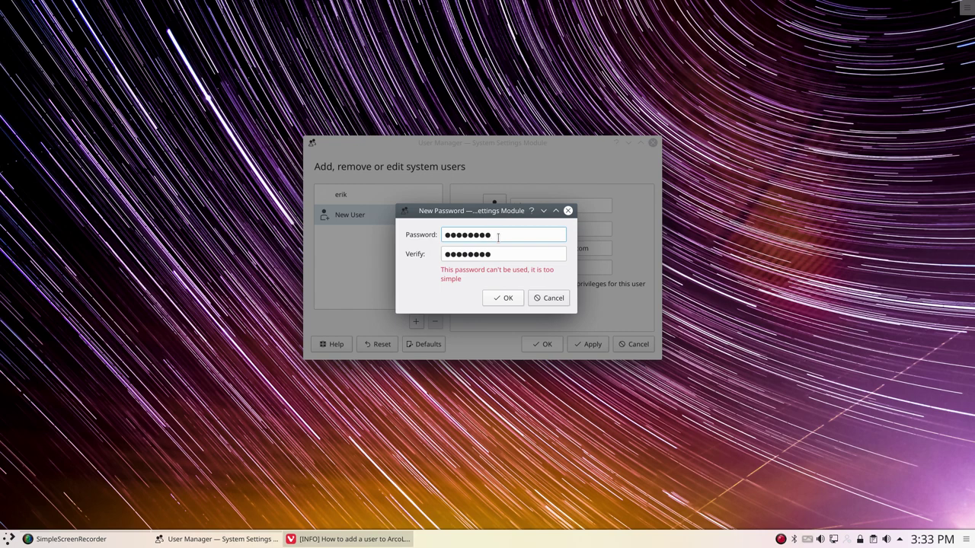
{"action": "type", "text": "a"}
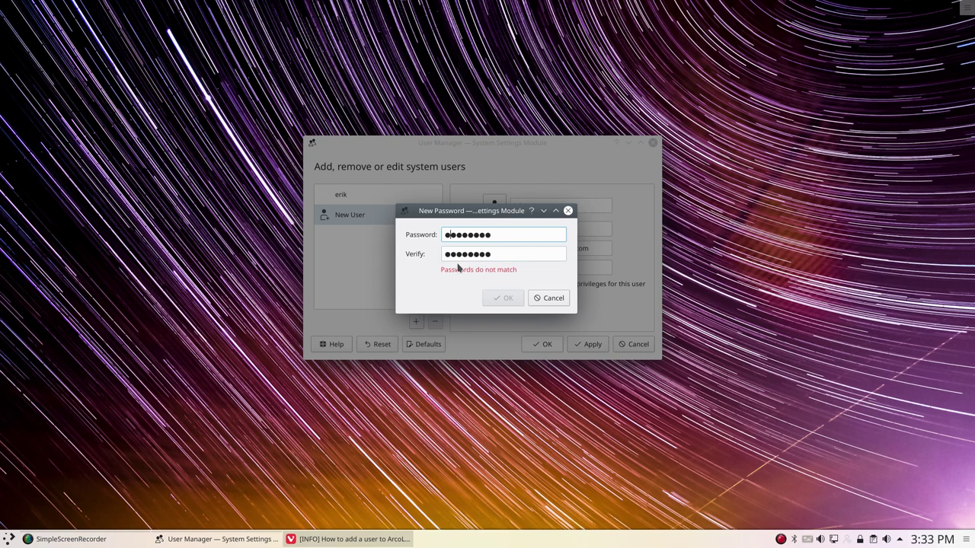
{"action": "left_click", "coordinate": [450, 254]}
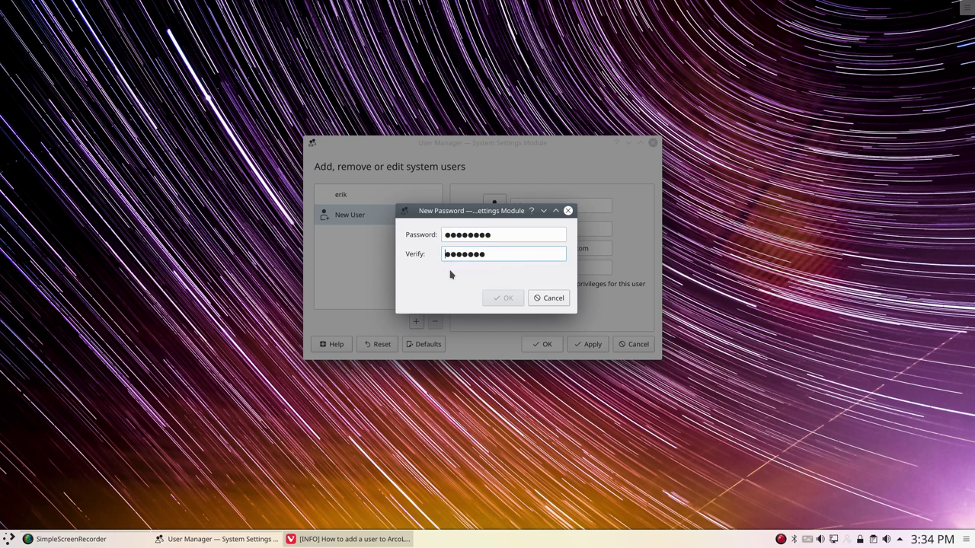
{"action": "type", "text": "a"}
Extend both password fields until the strength reads very good, then accept
{"action": "left_click", "coordinate": [521, 232]}
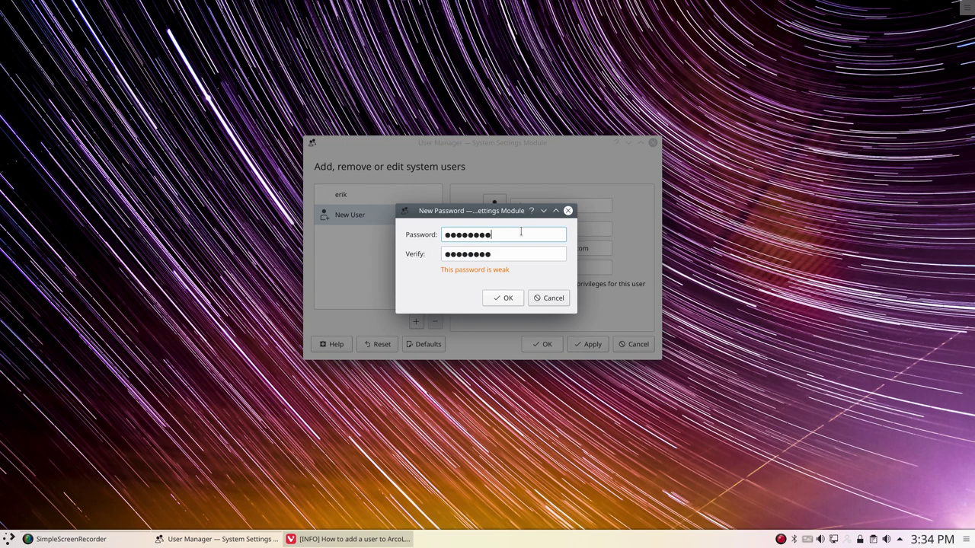
{"action": "type", "text": "123"}
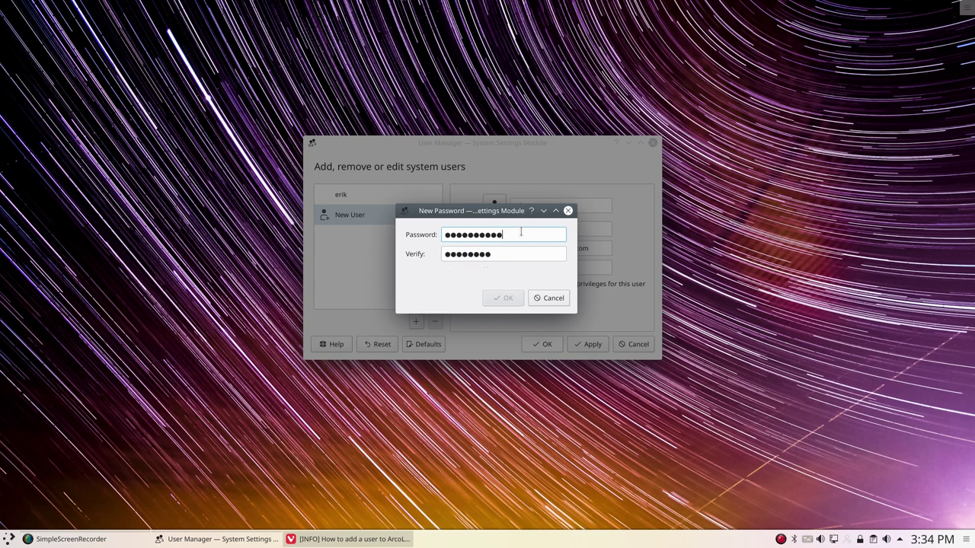
{"action": "left_click", "coordinate": [524, 253]}
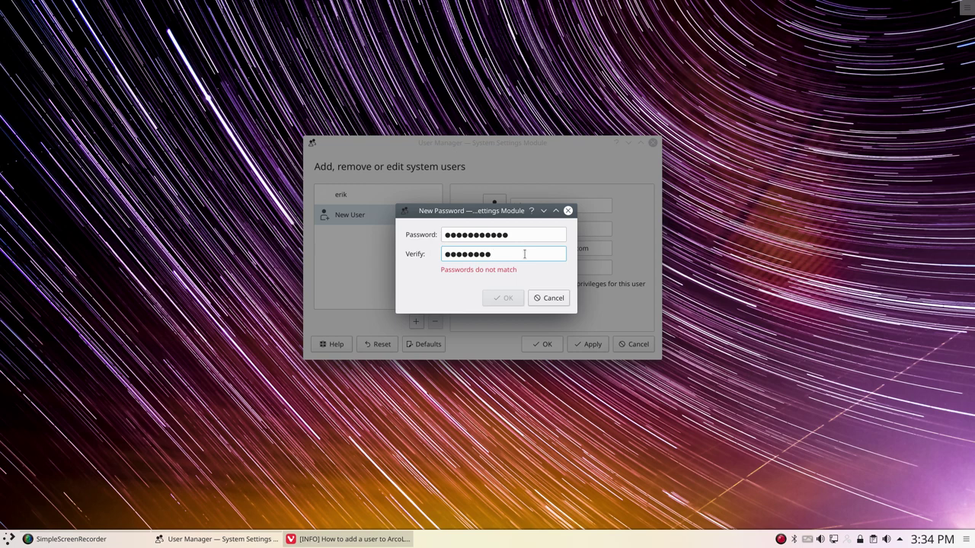
{"action": "type", "text": "123"}
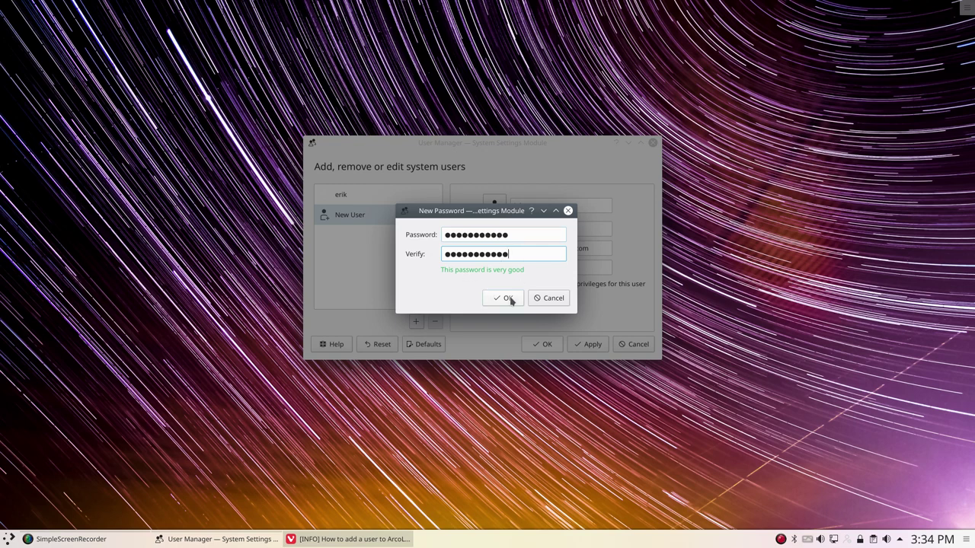
{"action": "left_click", "coordinate": [506, 299]}
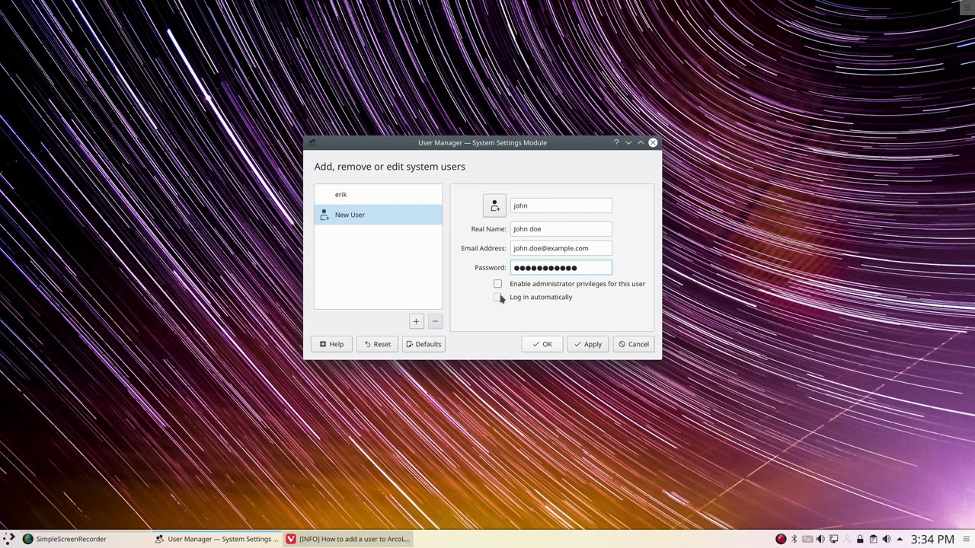
Enable automatic login for john, then reposition the window and dismiss a desktop menu
{"action": "left_click", "coordinate": [499, 298]}
{"action": "left_click_drag", "start_coordinate": [488, 154], "coordinate": [742, 69]}
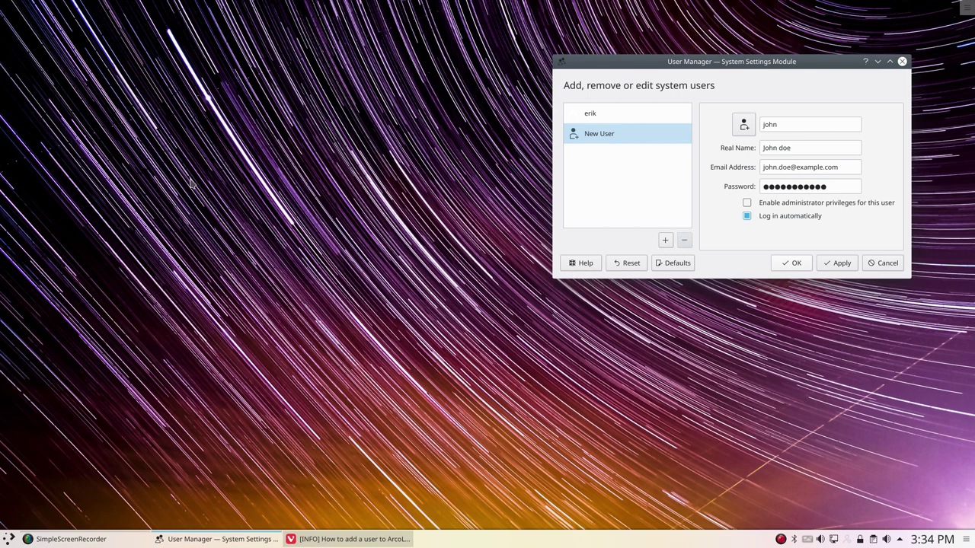
{"action": "right_click", "coordinate": [119, 162]}
{"action": "mouse_move", "coordinate": [129, 167]}
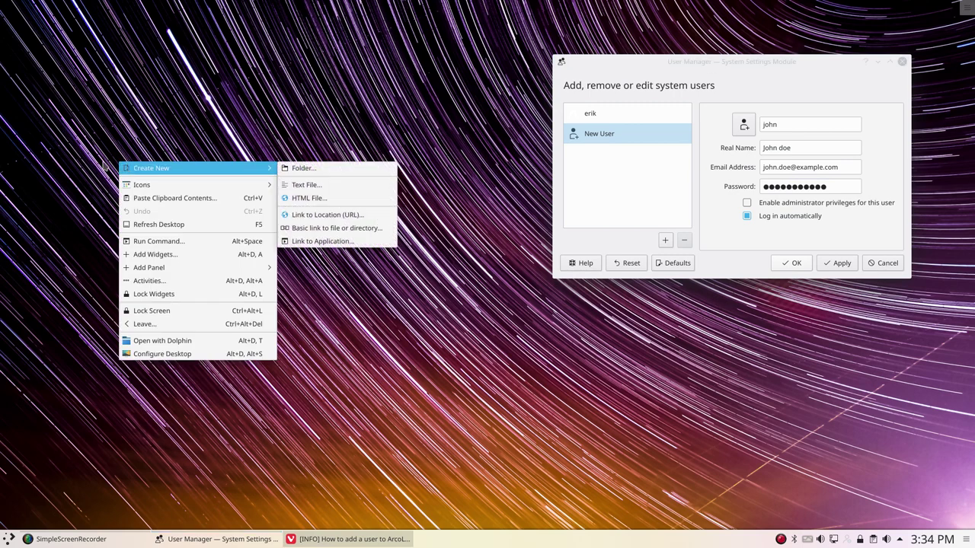
{"action": "left_click", "coordinate": [83, 201]}
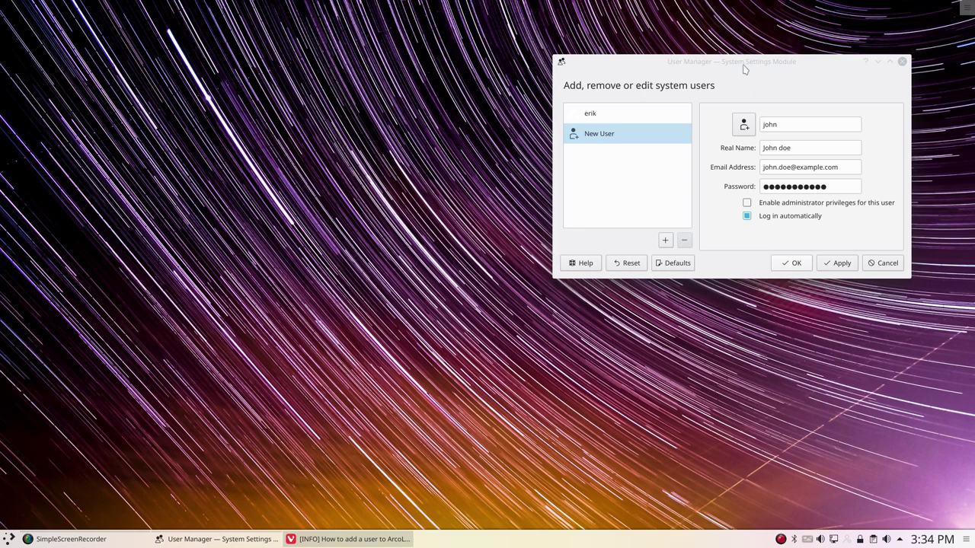
{"action": "left_click_drag", "start_coordinate": [741, 65], "coordinate": [652, 129]}
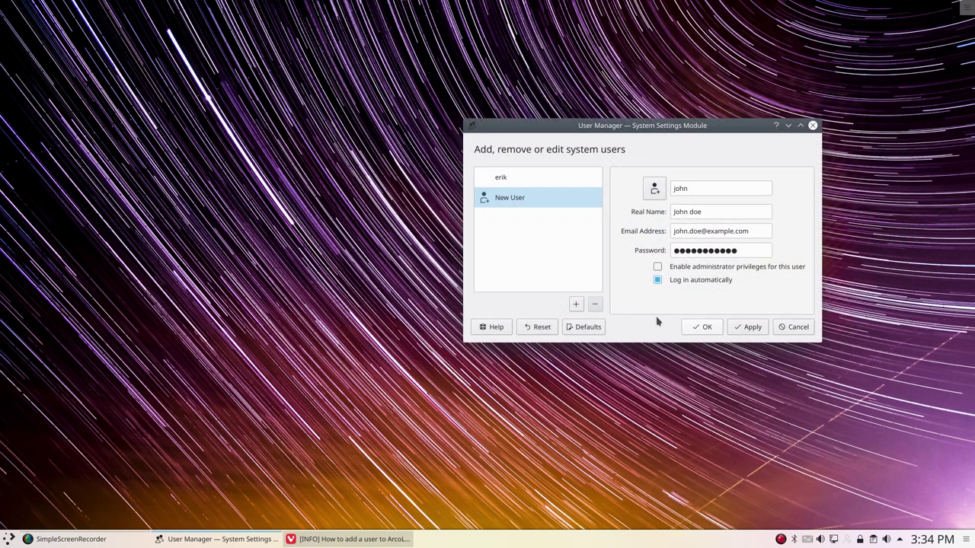
Apply the new account with the administrator password, then reselect it and apply again
{"action": "left_click", "coordinate": [752, 327]}
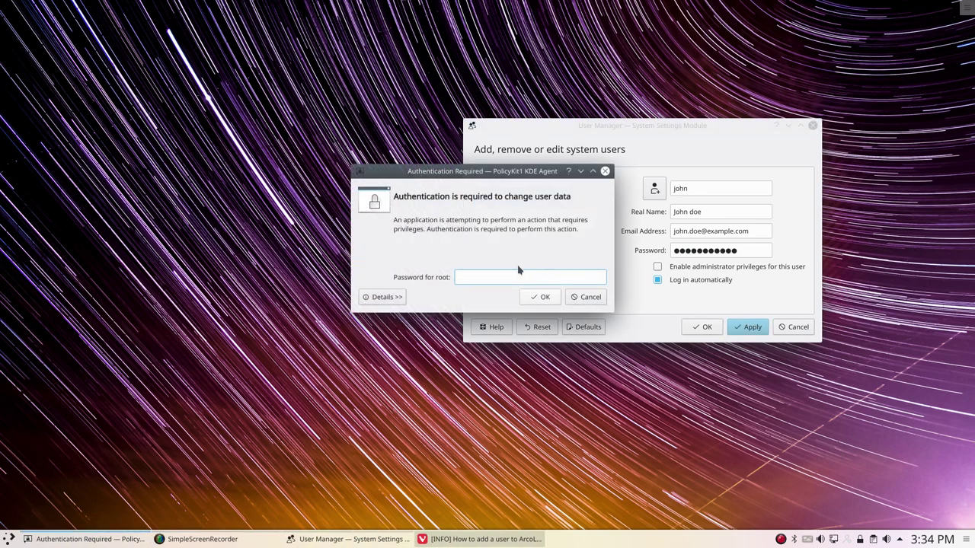
{"action": "type", "text": "****"}
{"action": "key", "text": "Return"}
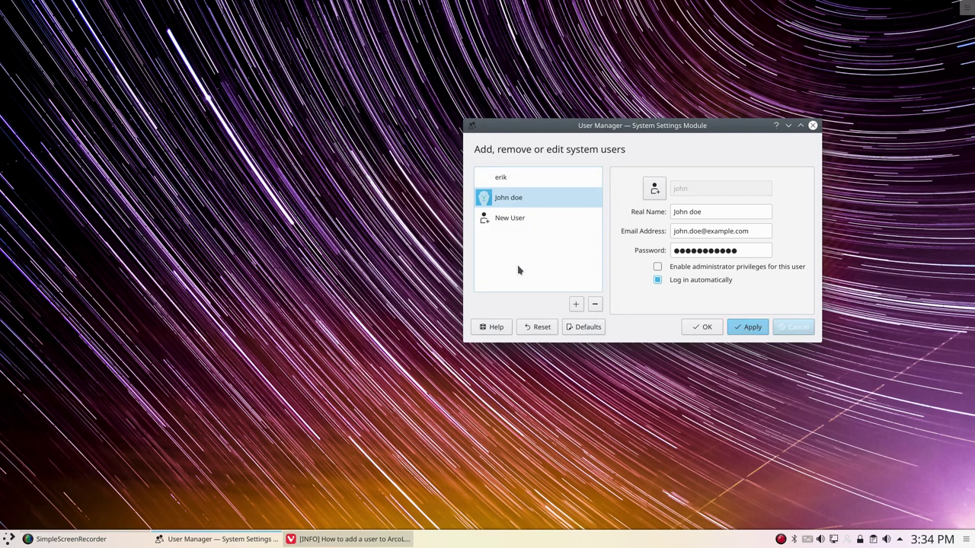
{"action": "left_click", "coordinate": [507, 207]}
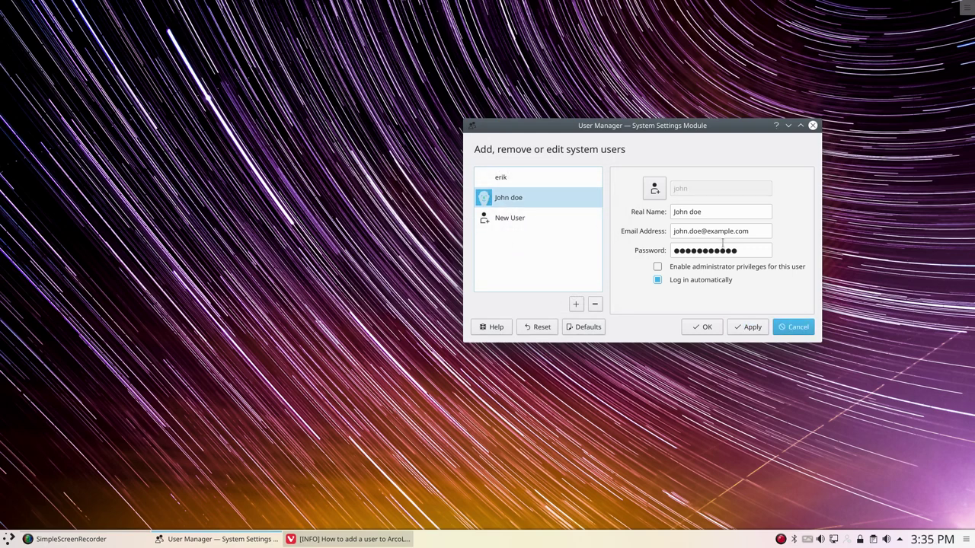
{"action": "left_click", "coordinate": [742, 329]}
Open the new account's avatar file picker with hidden files shown
{"action": "left_click", "coordinate": [511, 182]}
{"action": "left_click", "coordinate": [514, 199]}
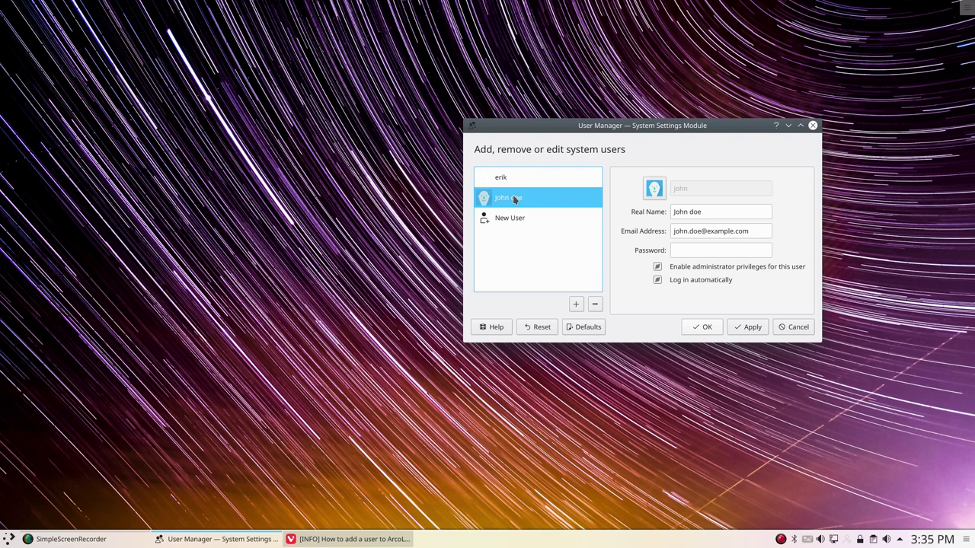
{"action": "left_click", "coordinate": [653, 190]}
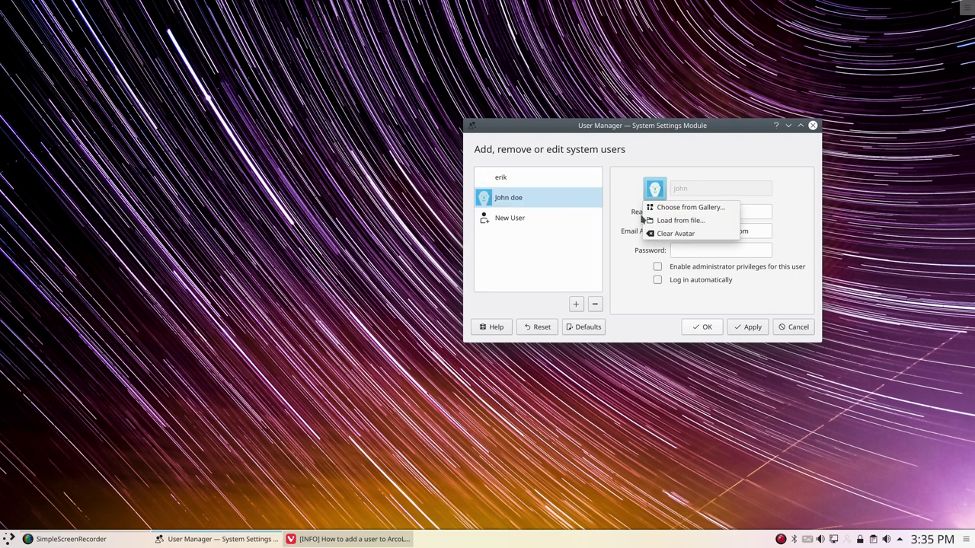
{"action": "left_click", "coordinate": [705, 224]}
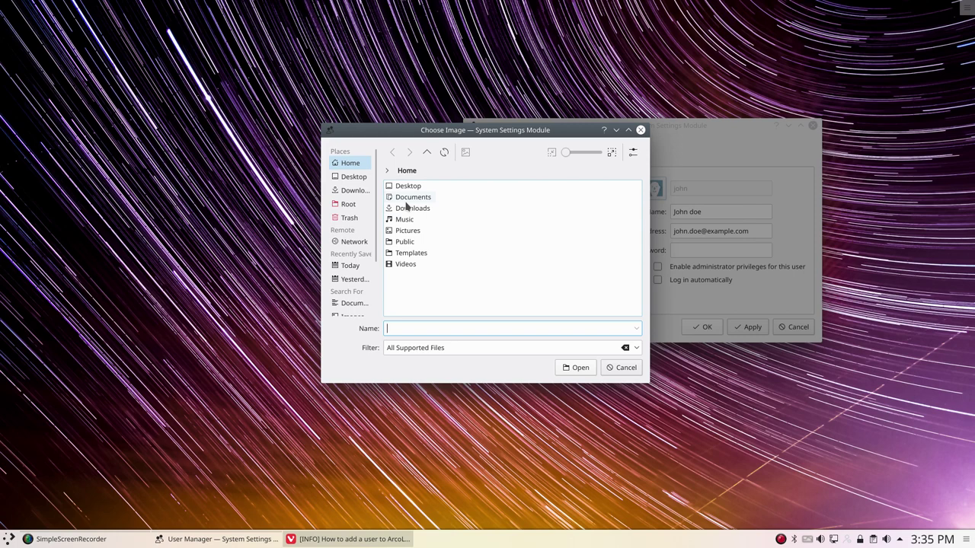
{"action": "key", "text": "alt+period"}
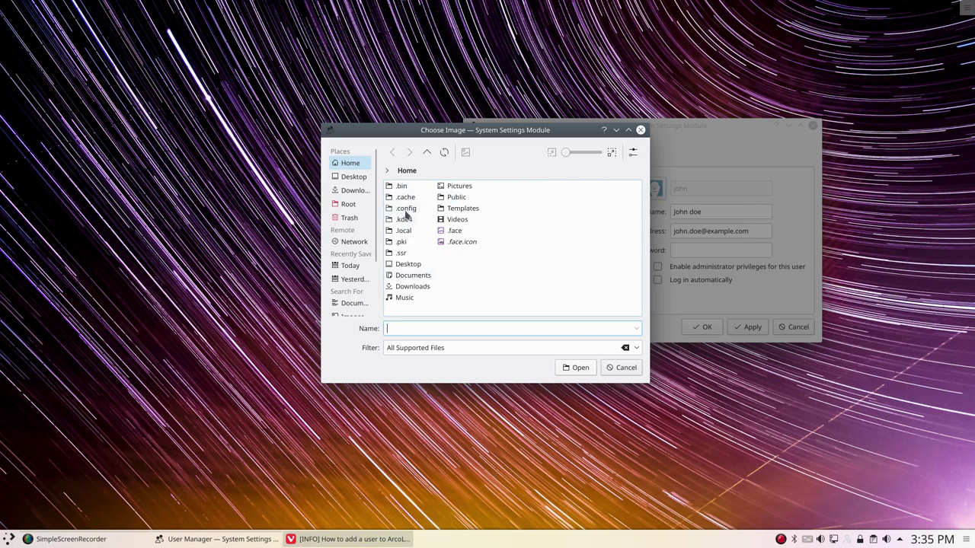
Load .config/conky/images/arcolinux-100x100.png as the avatar, accept the crop, apply and close
{"action": "left_click", "coordinate": [405, 210]}
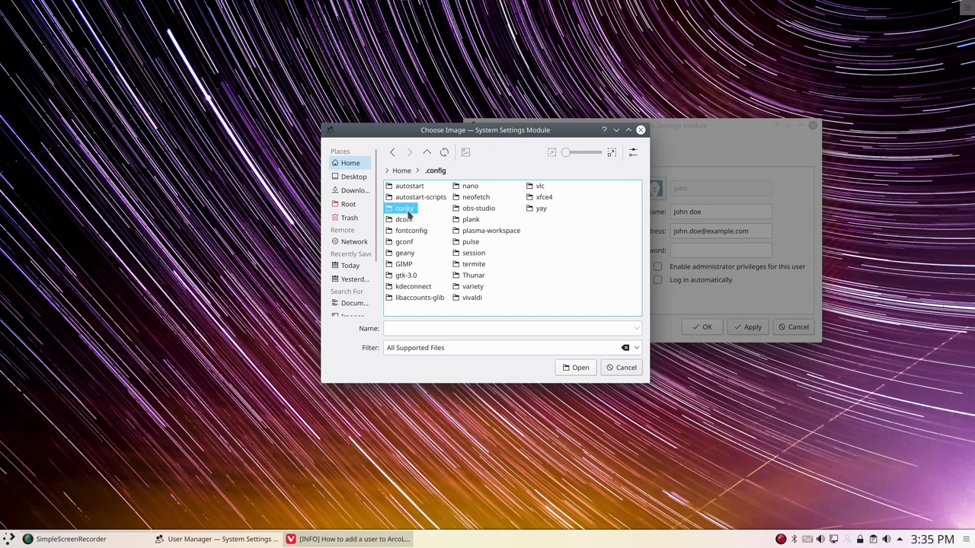
{"action": "left_click", "coordinate": [406, 209]}
{"action": "left_click", "coordinate": [408, 230]}
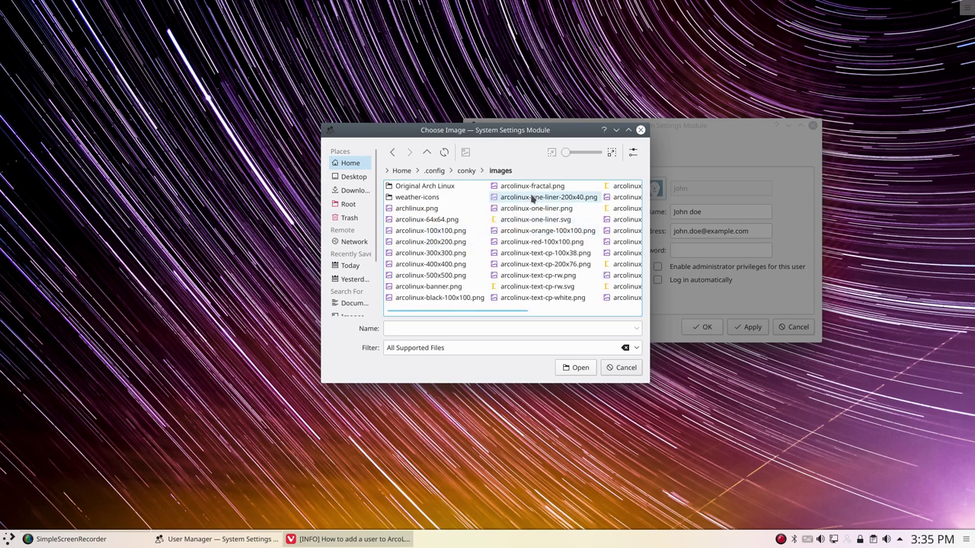
{"action": "left_click", "coordinate": [434, 230]}
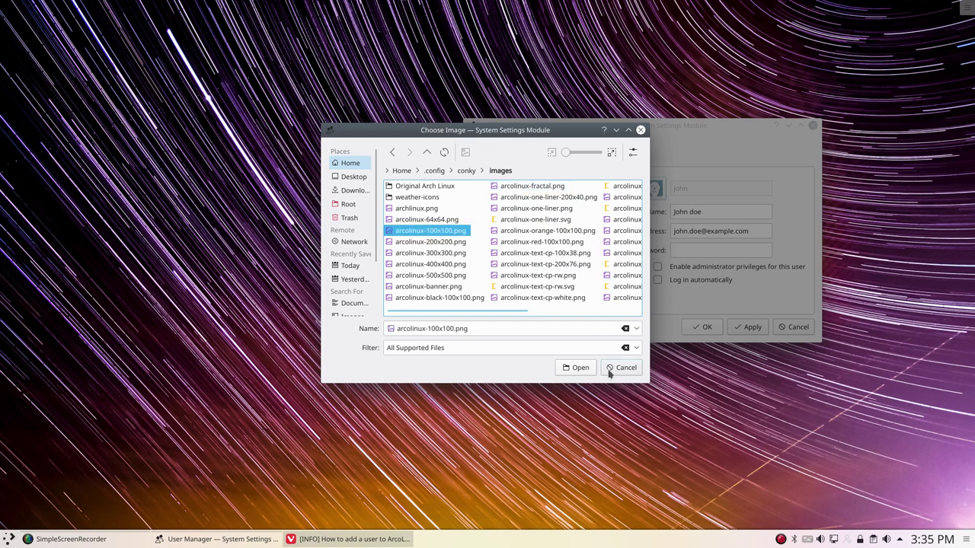
{"action": "left_click", "coordinate": [579, 368]}
{"action": "left_click", "coordinate": [520, 293]}
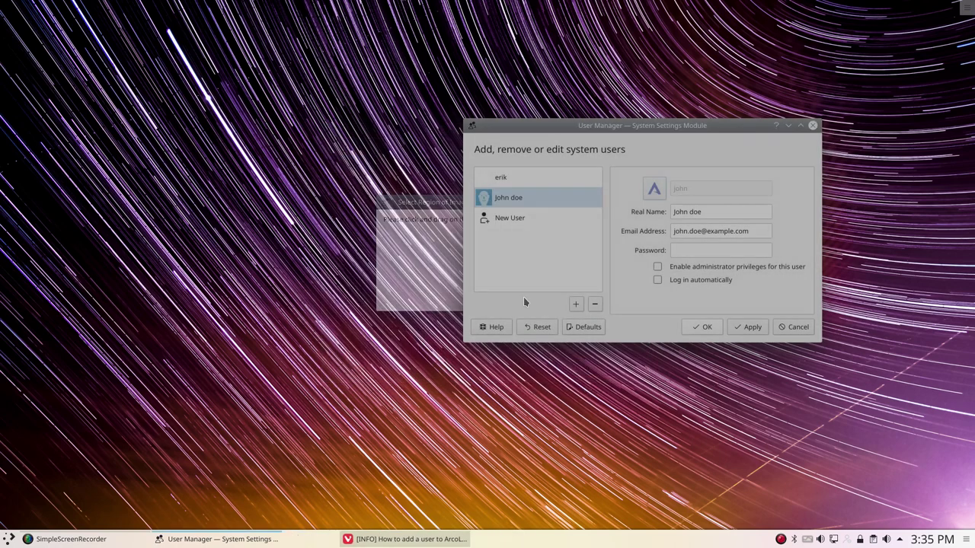
{"action": "left_click", "coordinate": [747, 328]}
{"action": "left_click", "coordinate": [704, 331]}
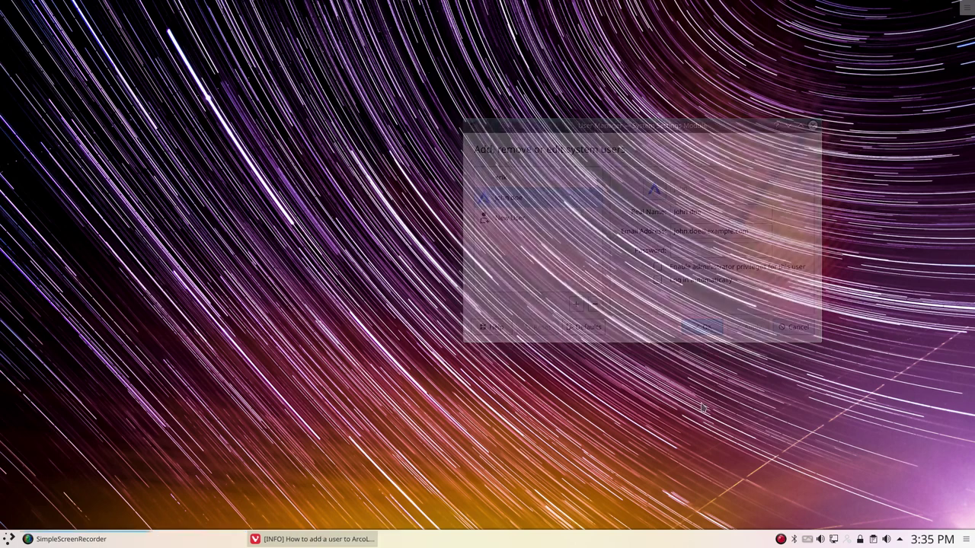